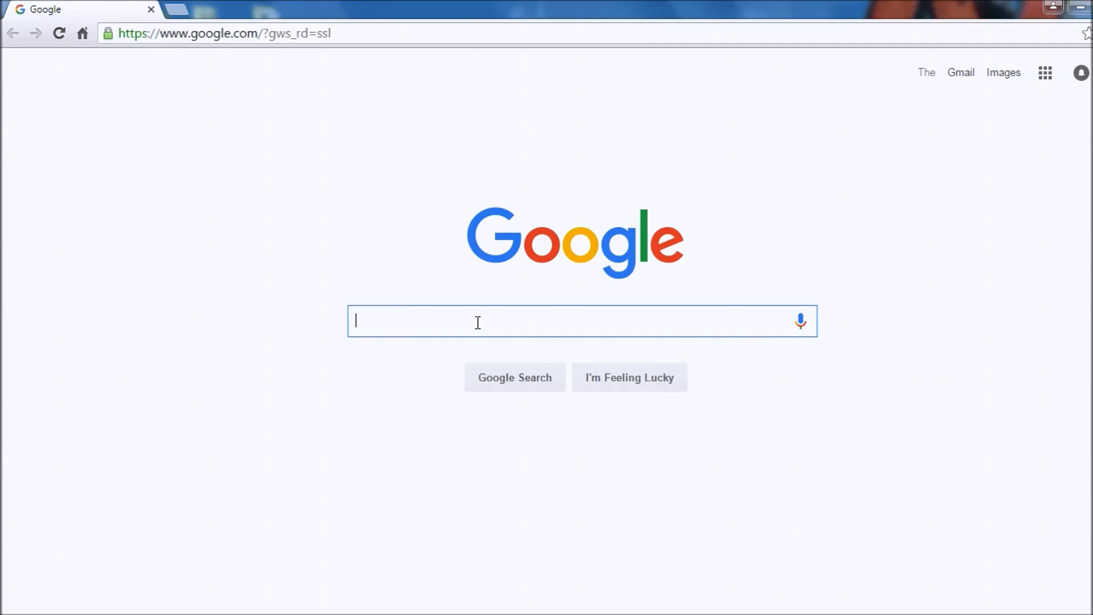
# Search Google for 'obs', remove the stray apostrophe from the query, and minimise the browser.
pyautogui.write("obs'")
pyautogui.press('Return')
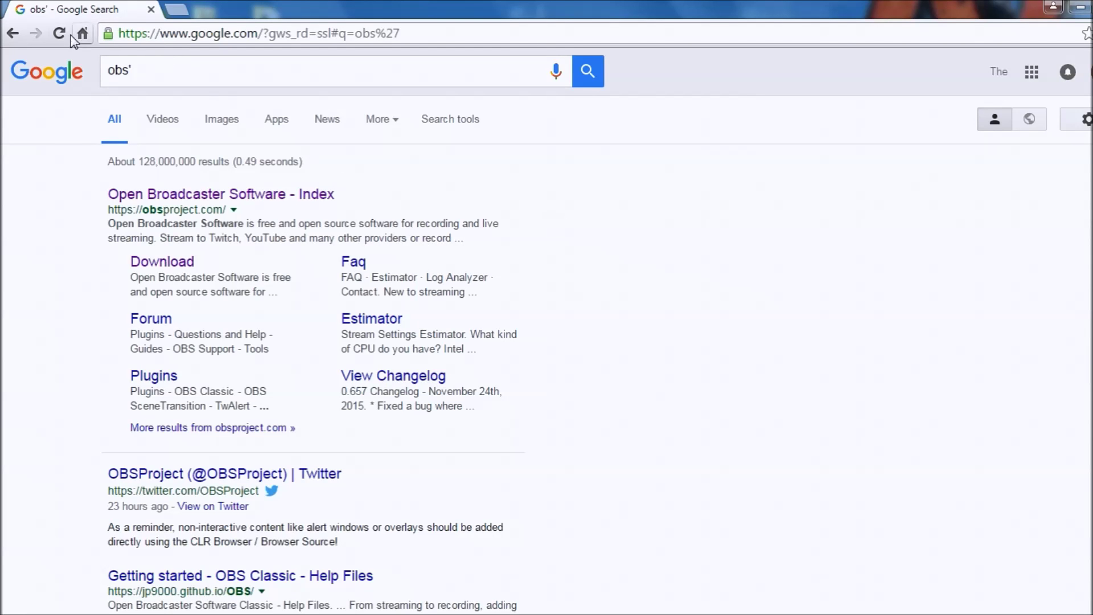
pyautogui.click(156, 65)
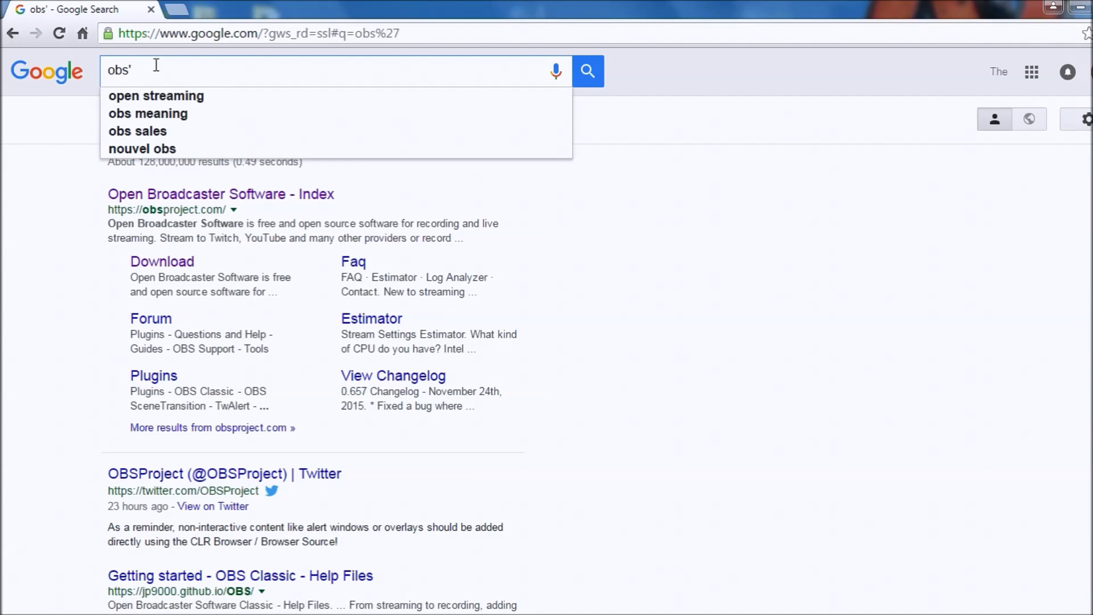
pyautogui.press('BackSpace')
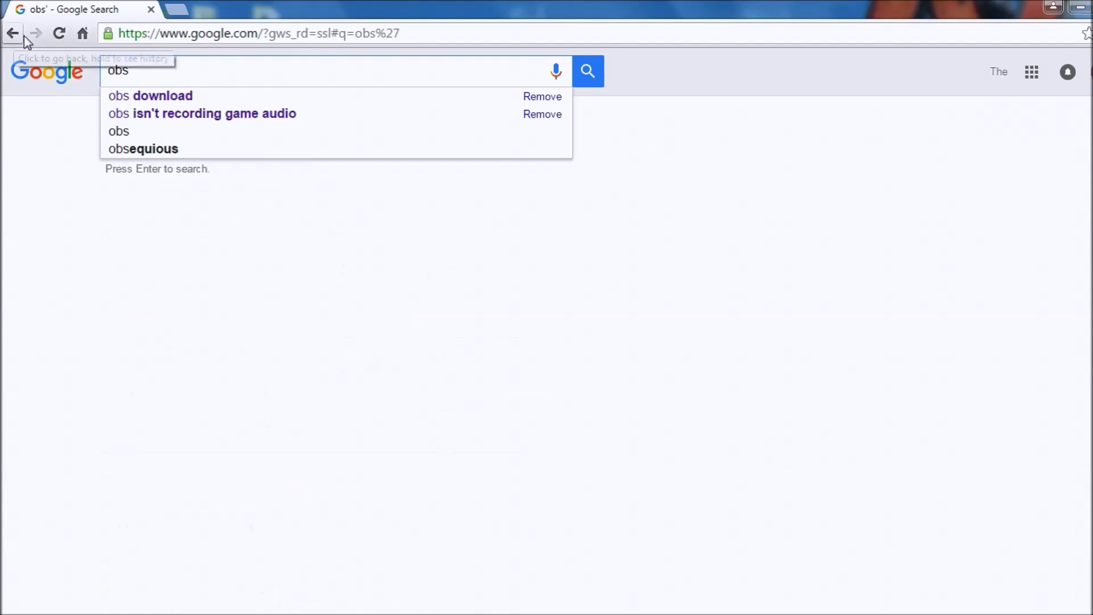
pyautogui.click(1085, 7)
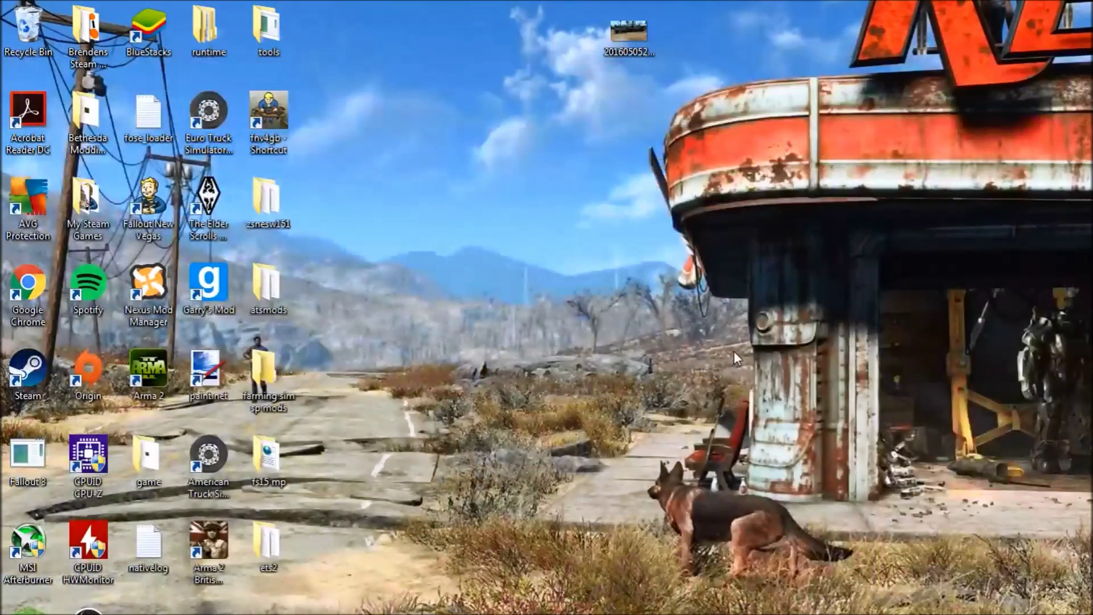
# Move the dated file icon to the desktop bottom, view the Steam library, and minimise Steam.
pyautogui.moveTo(642, 45); pyautogui.dragTo(514, 33)
pyautogui.moveTo(288, 585); pyautogui.dragTo(282, 609)
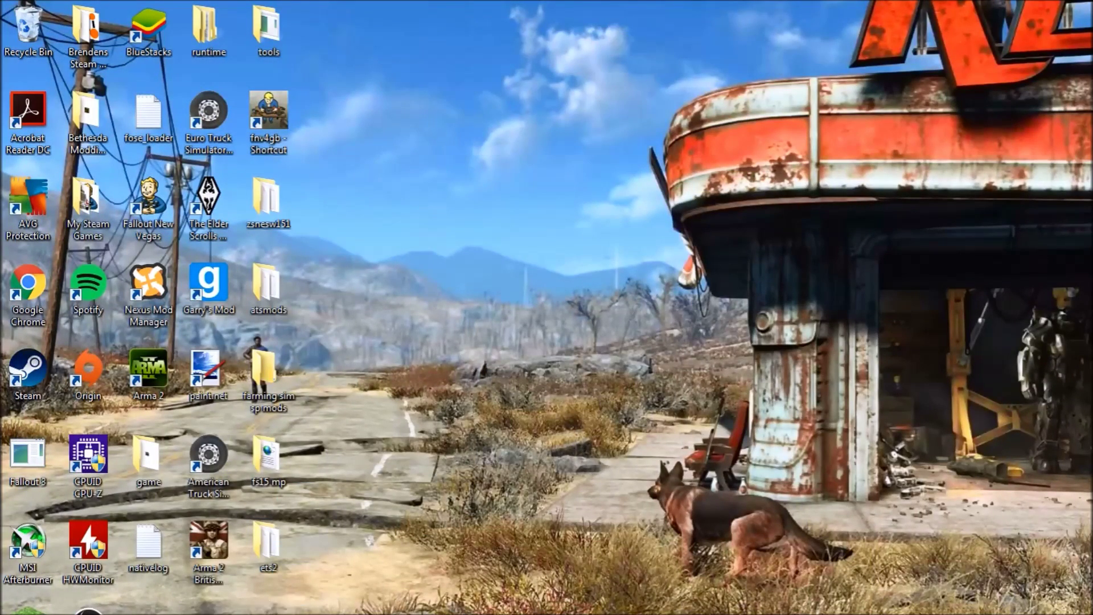
pyautogui.moveTo(219, 606)
pyautogui.click(131, 580)
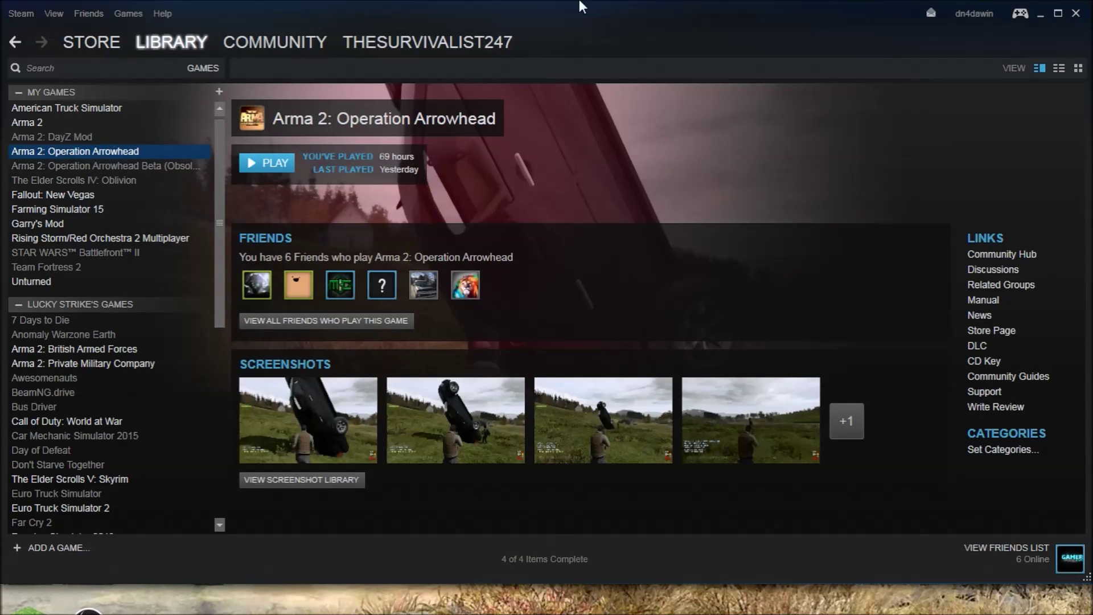
pyautogui.click(1039, 14)
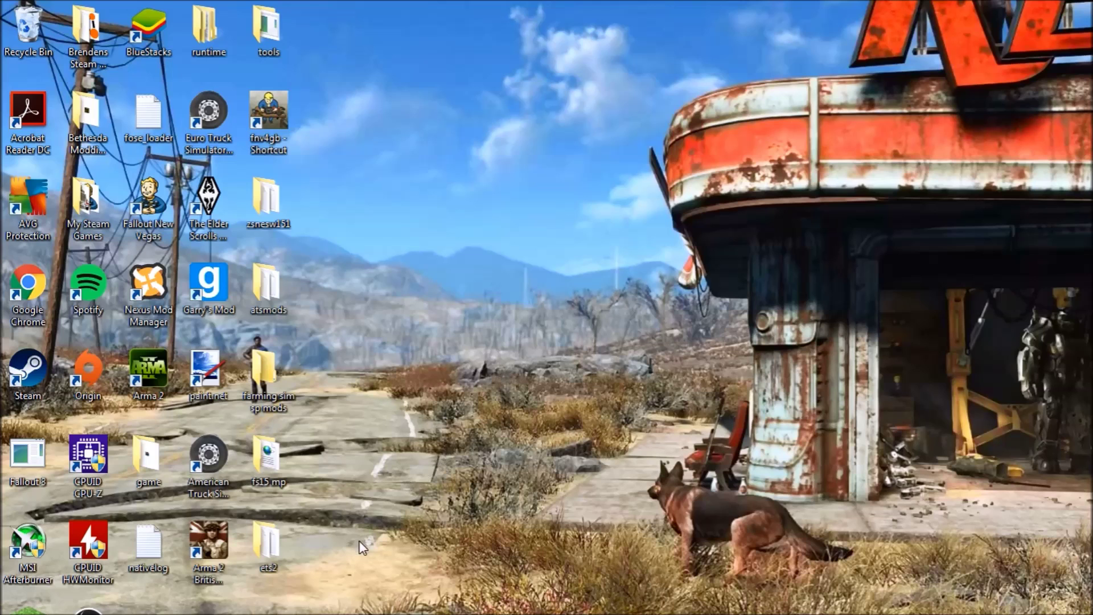
# Switch to OBS, review the Video settings page, and close Settings.
pyautogui.hotkey('alt', 'Tab')
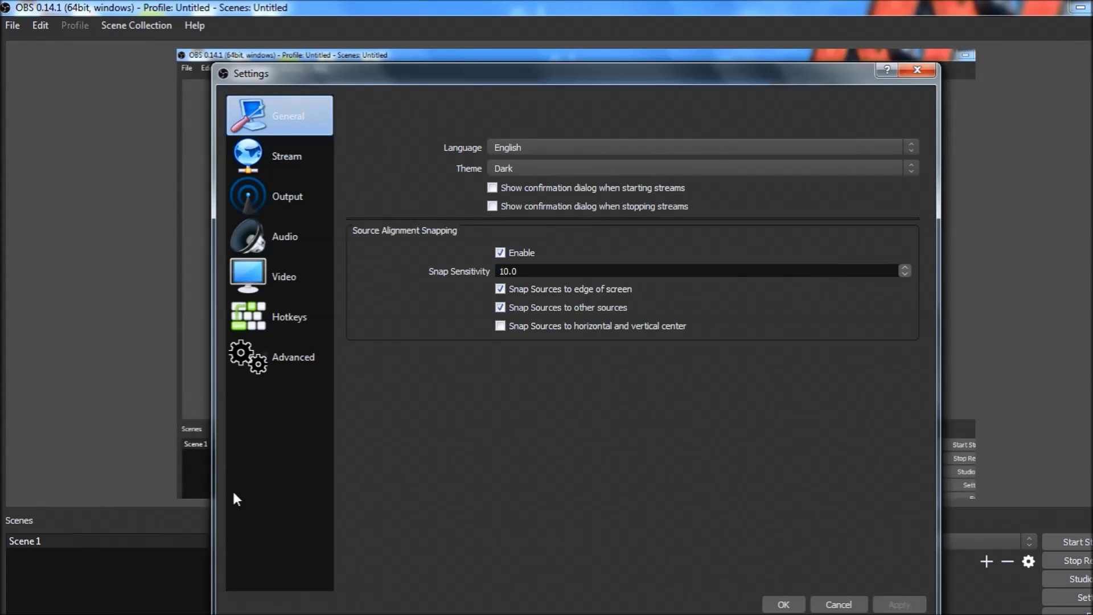
pyautogui.click(266, 274)
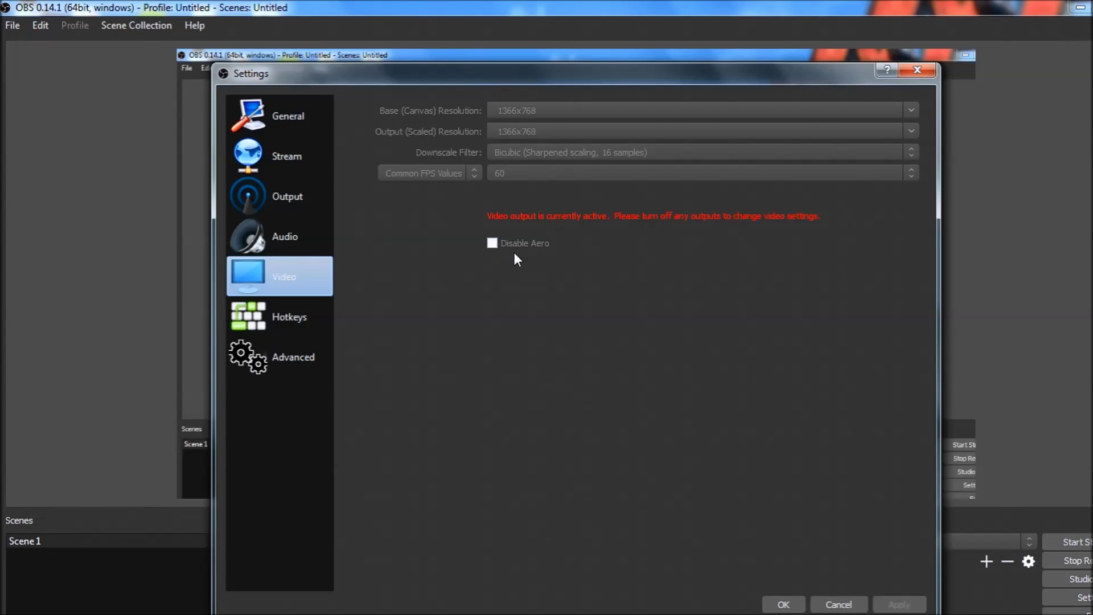
pyautogui.click(796, 603)
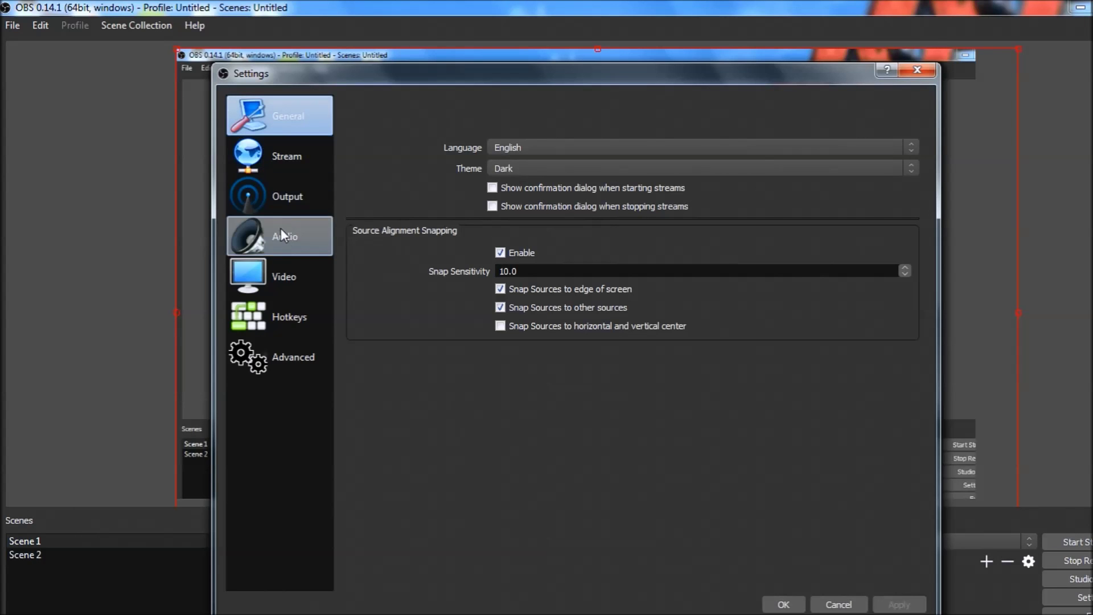
# Set the Output recording path to F:/Game Footage and open File Explorer.
pyautogui.click(262, 186)
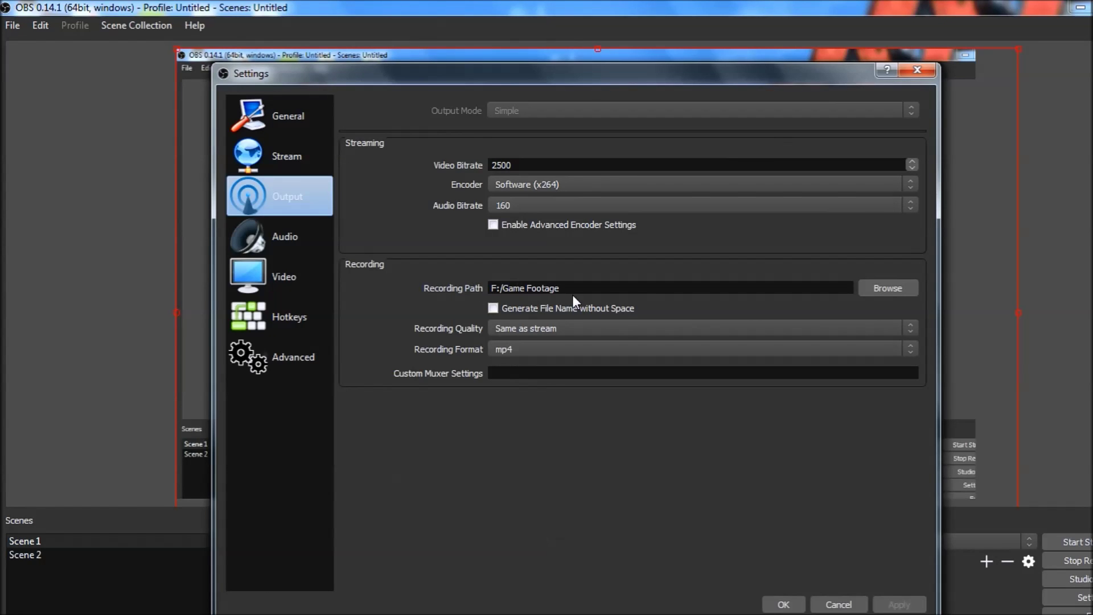
pyautogui.click(525, 288)
pyautogui.press('super+e')
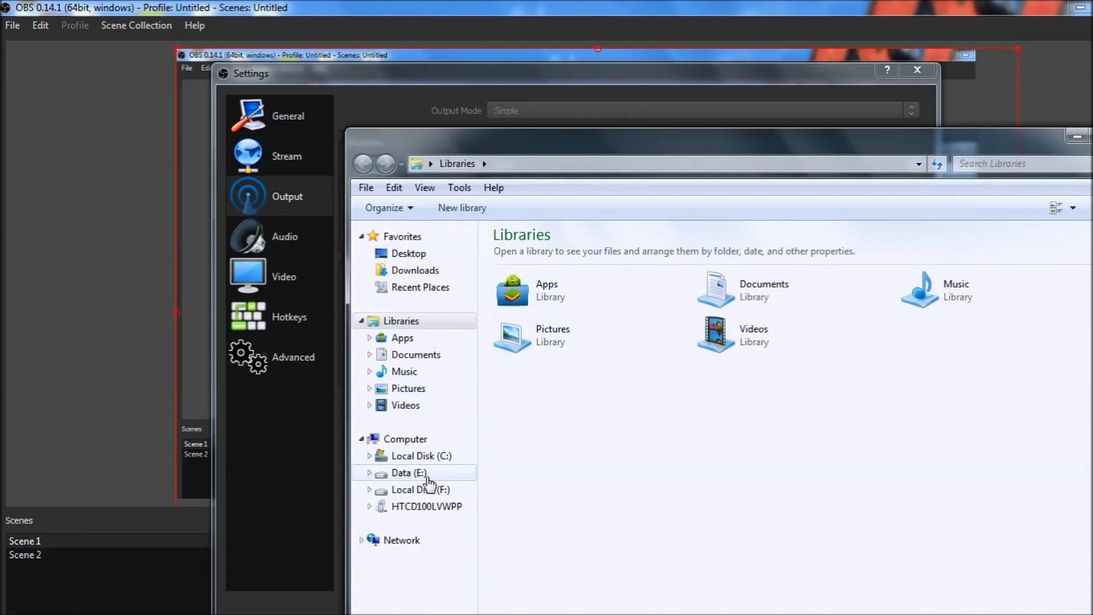
# Open F:\Game Footage to check the recorded clips, then minimise Explorer.
pyautogui.click(423, 495)
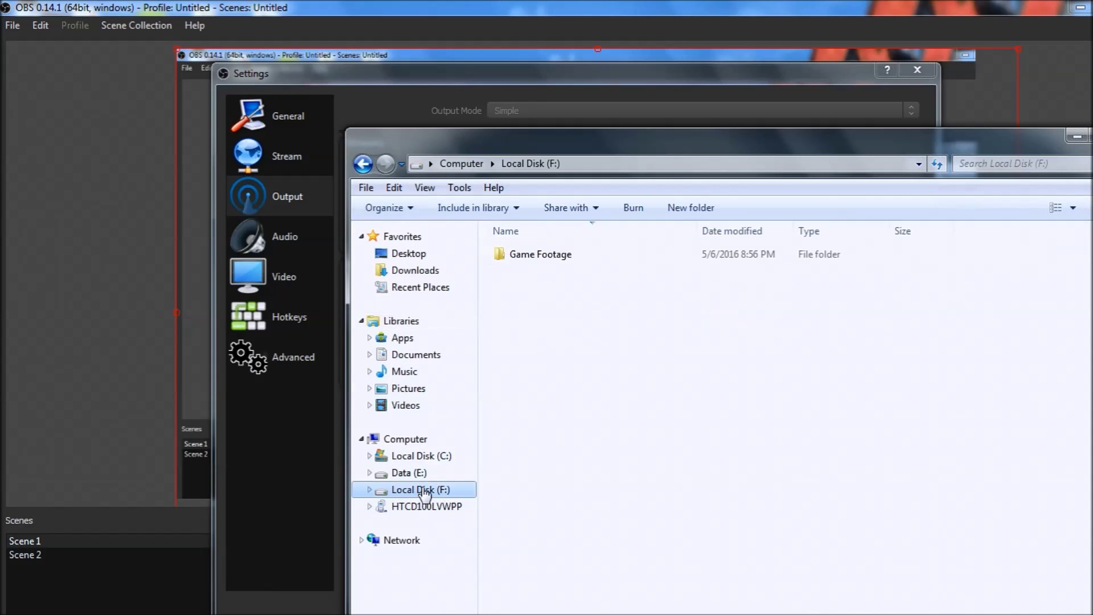
pyautogui.doubleClick(531, 252)
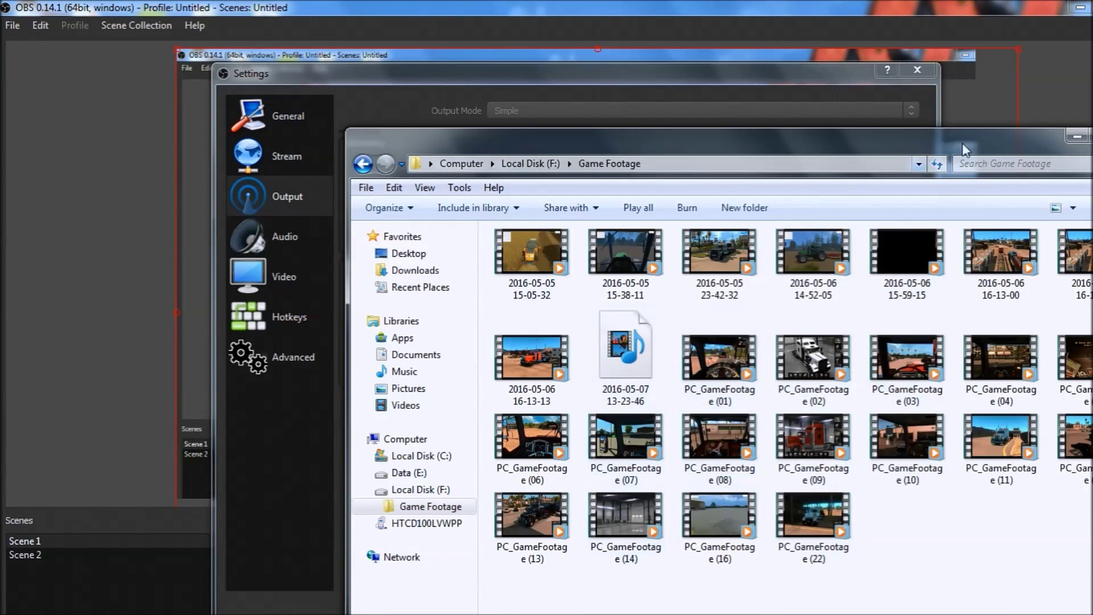
pyautogui.click(1077, 137)
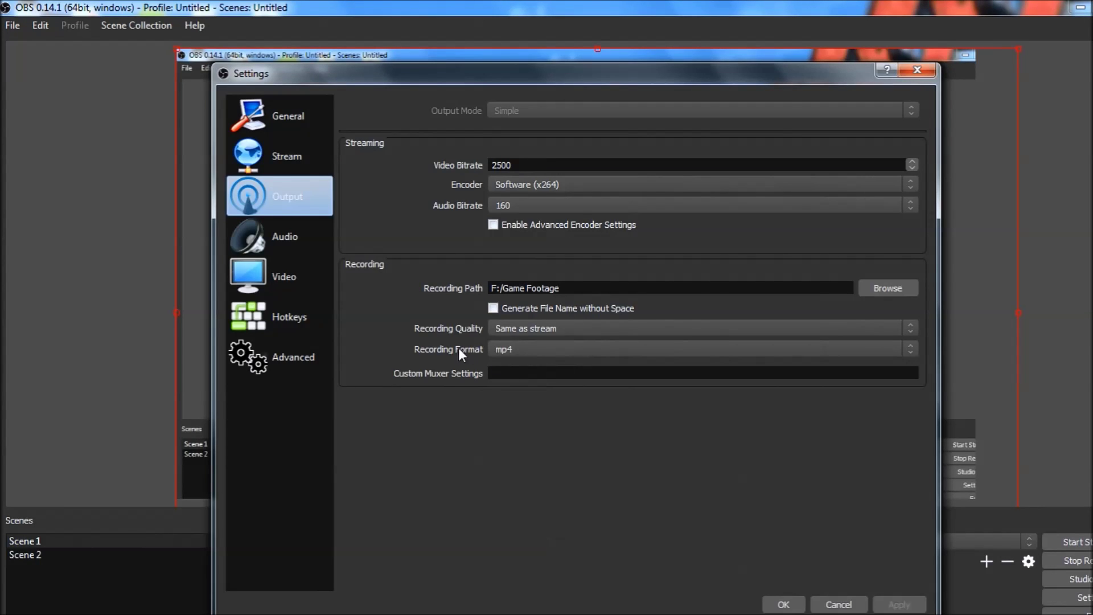
# Keep mp4 as the recording format and go to the Audio settings page.
pyautogui.click(503, 353)
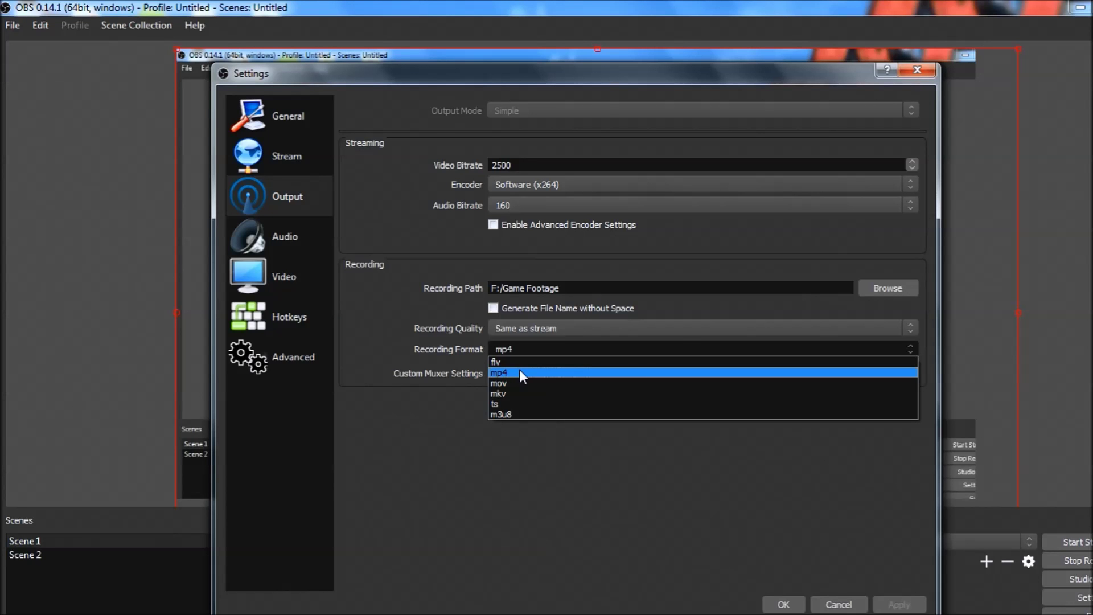
pyautogui.click(702, 562)
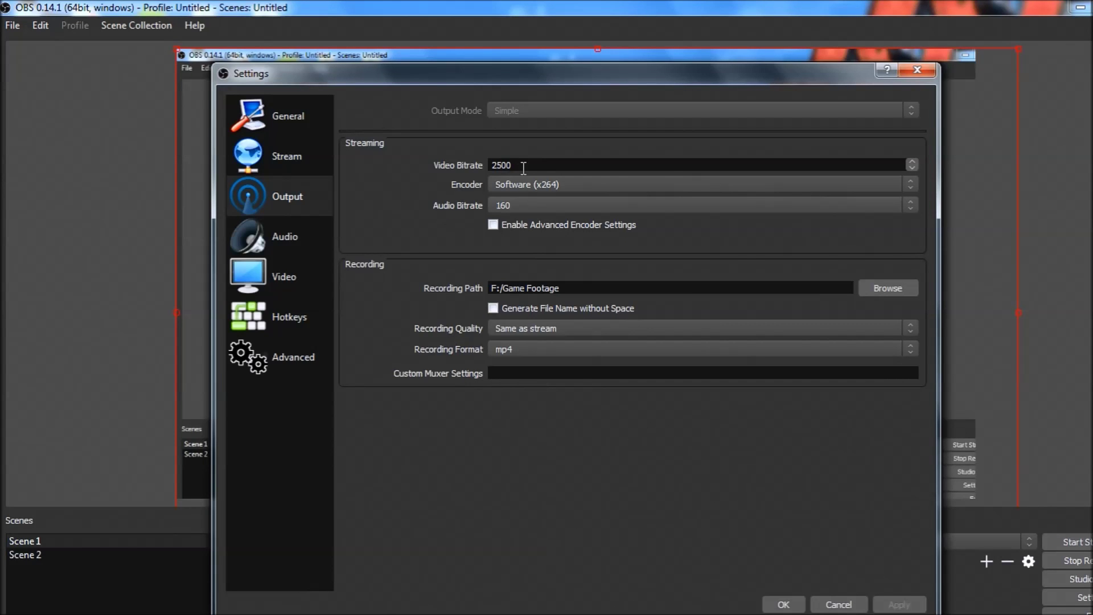
pyautogui.click(289, 237)
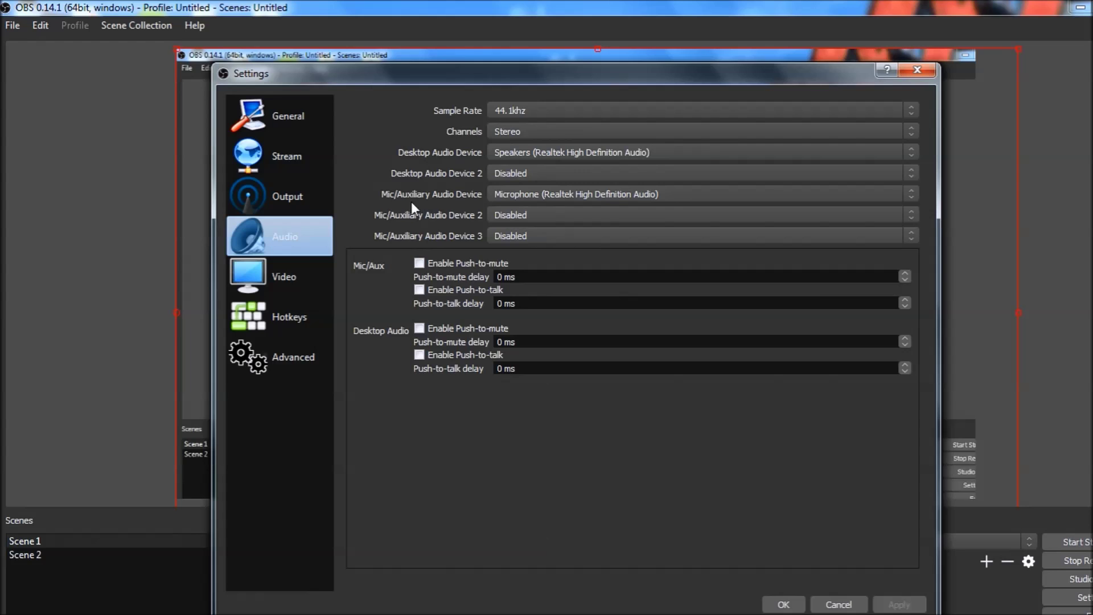
# Keep Realtek speakers as the desktop audio device and the Realtek microphone as mic/aux.
pyautogui.click(502, 150)
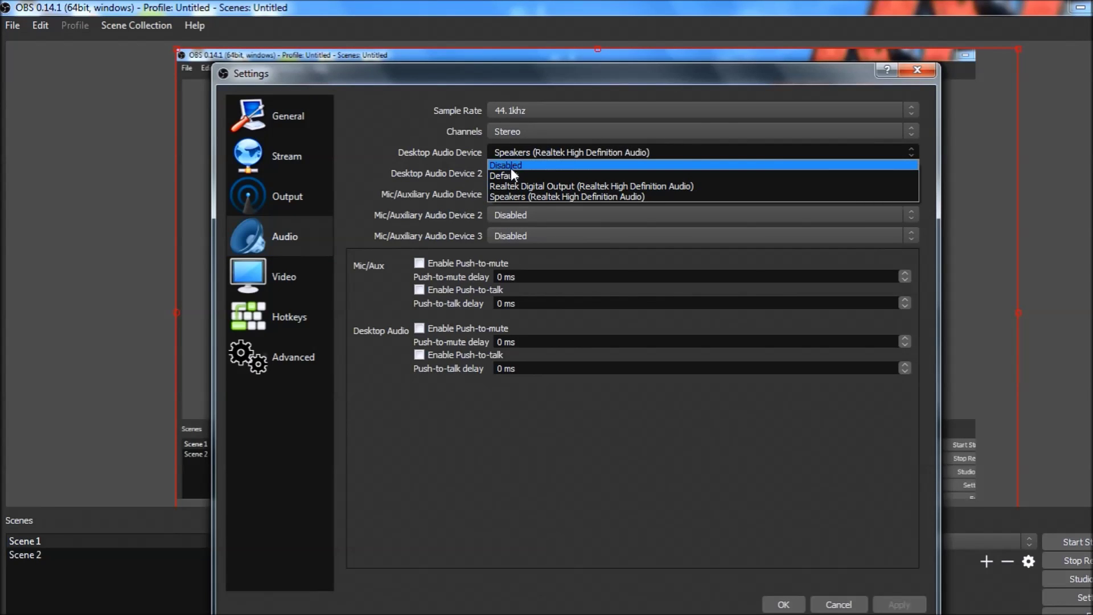
pyautogui.click(378, 147)
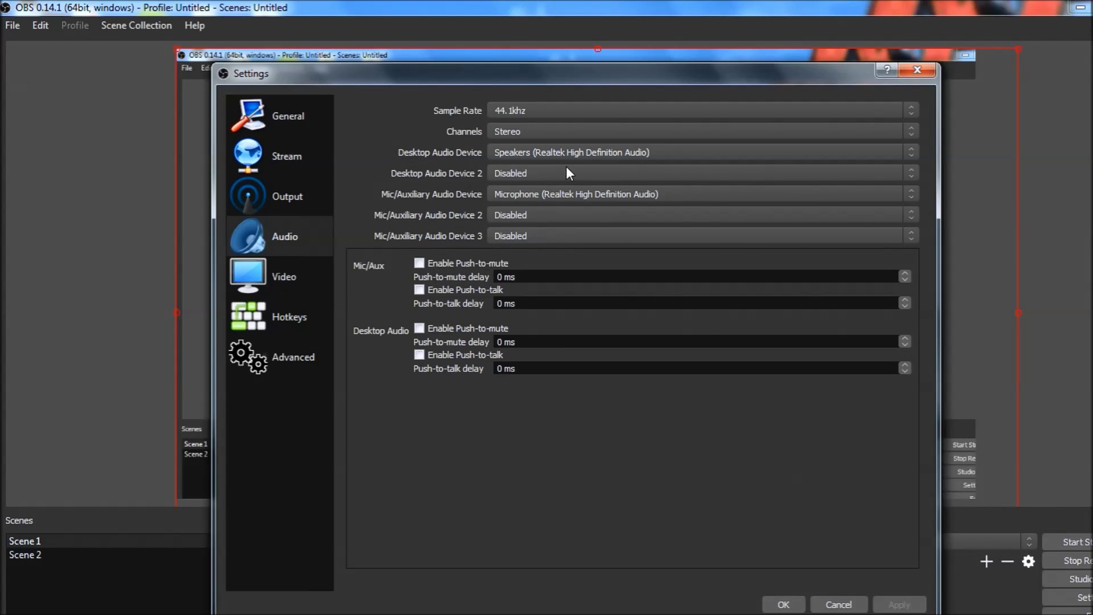
pyautogui.click(544, 197)
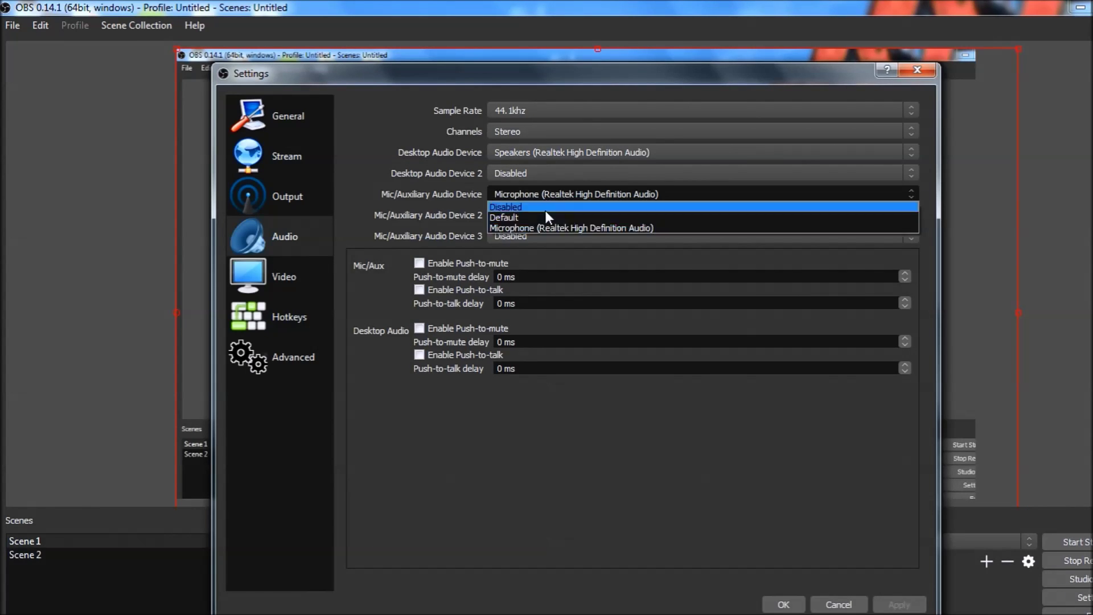
pyautogui.click(546, 230)
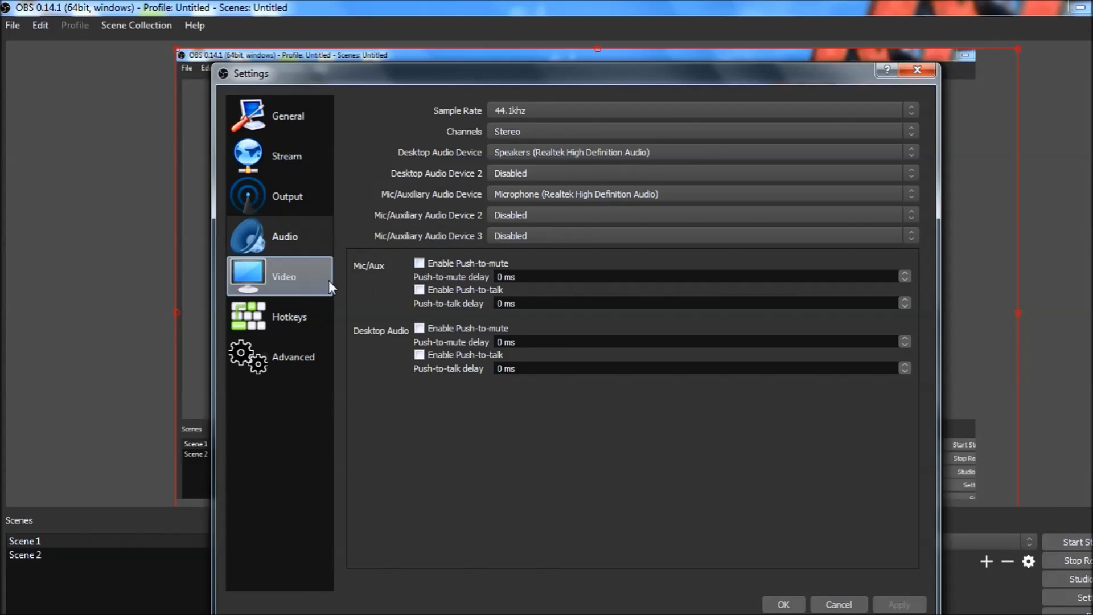
# Open the Video page to review the 1366x768 resolution and 60 FPS.
pyautogui.click(298, 280)
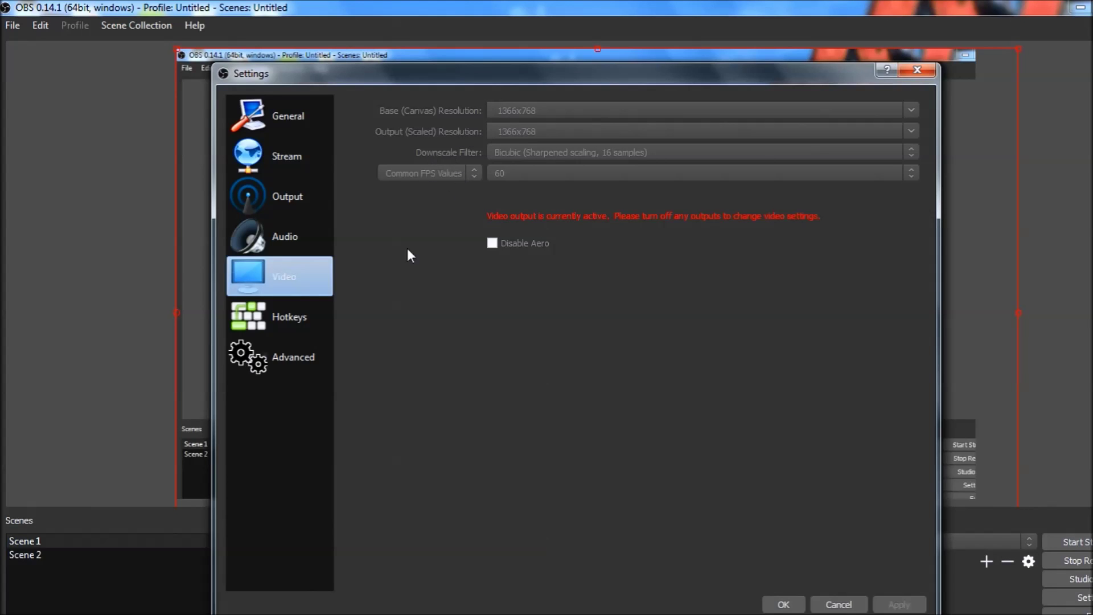
# Check the start and stop recording hotkeys, then open the Advanced page.
pyautogui.click(294, 311)
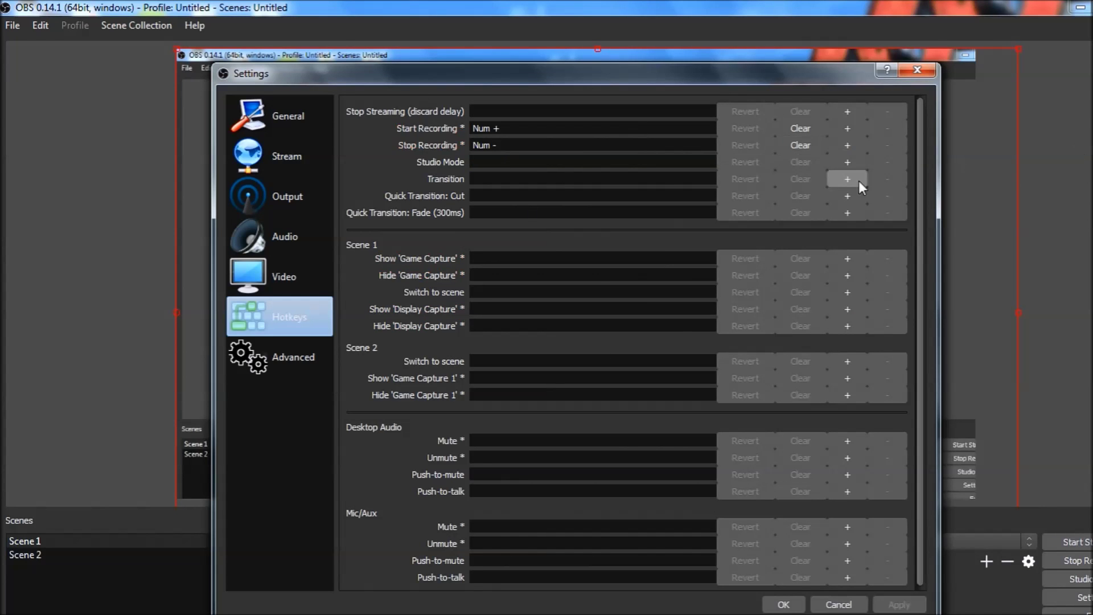
pyautogui.click(293, 361)
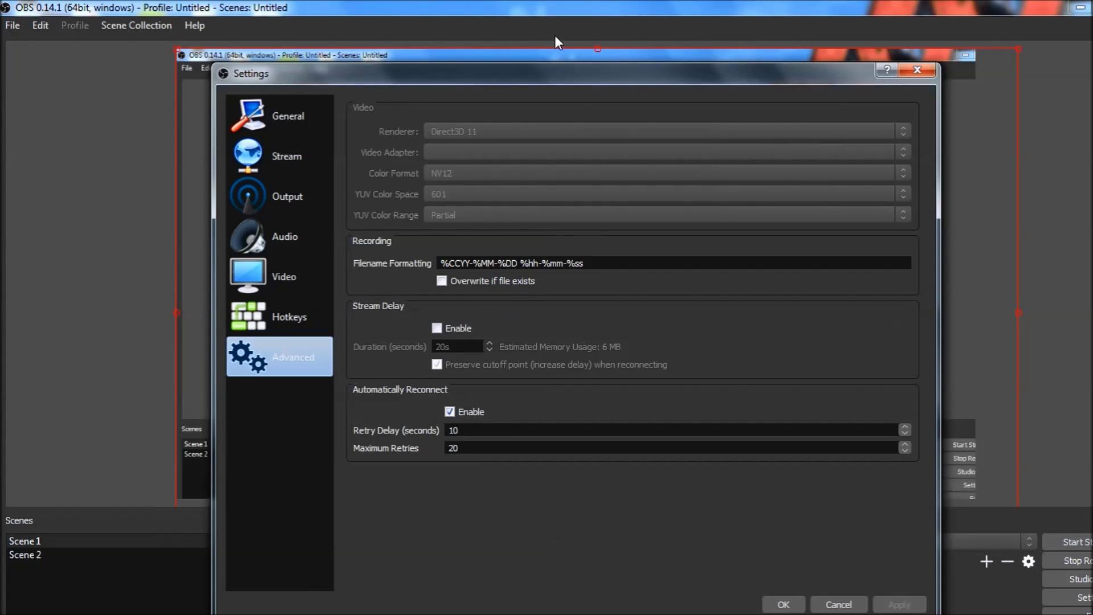
# Switch the theme to Default and back to Dark, then apply the settings from Output.
pyautogui.click(281, 111)
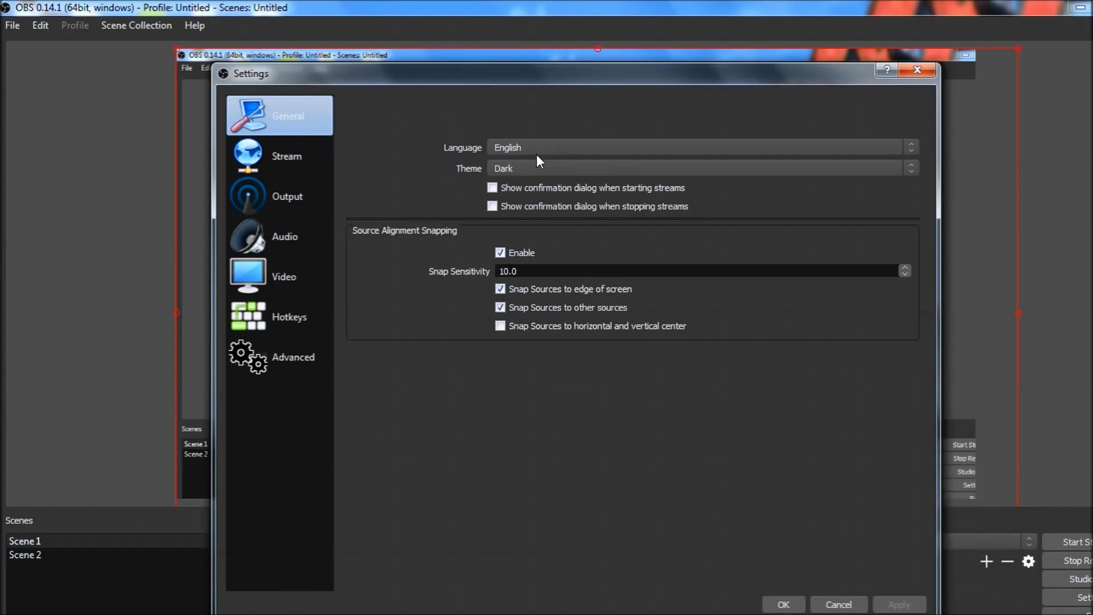
pyautogui.click(515, 170)
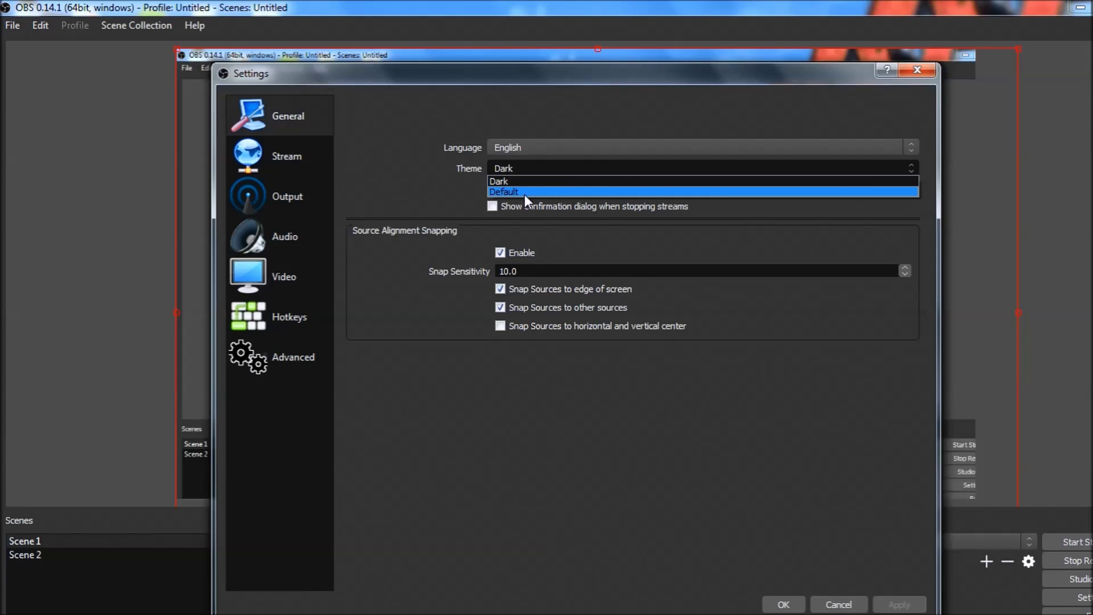
pyautogui.click(524, 193)
pyautogui.click(544, 169)
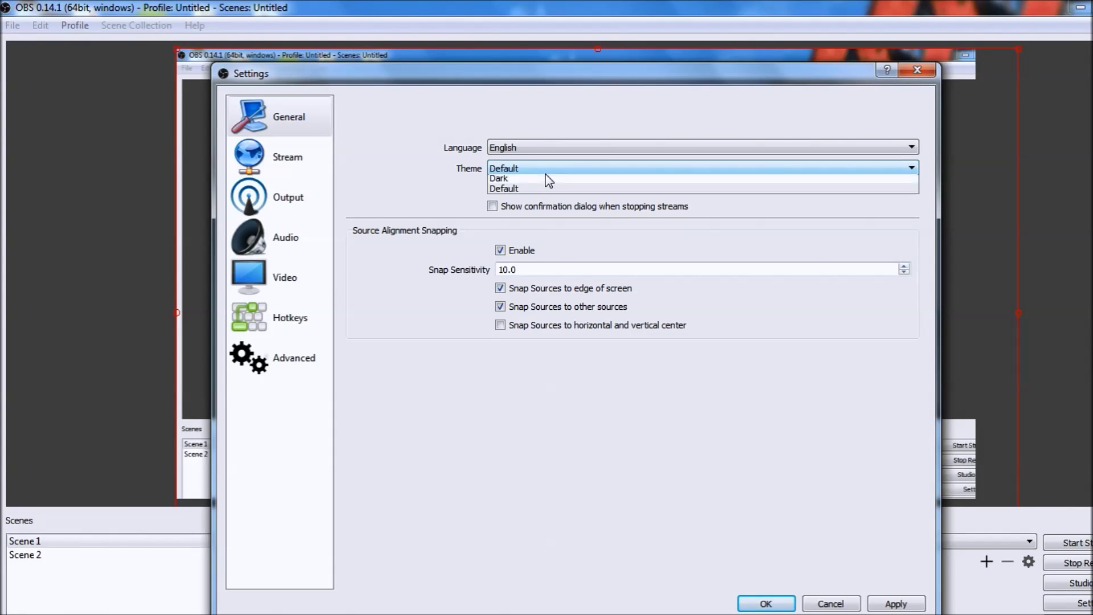
pyautogui.click(540, 182)
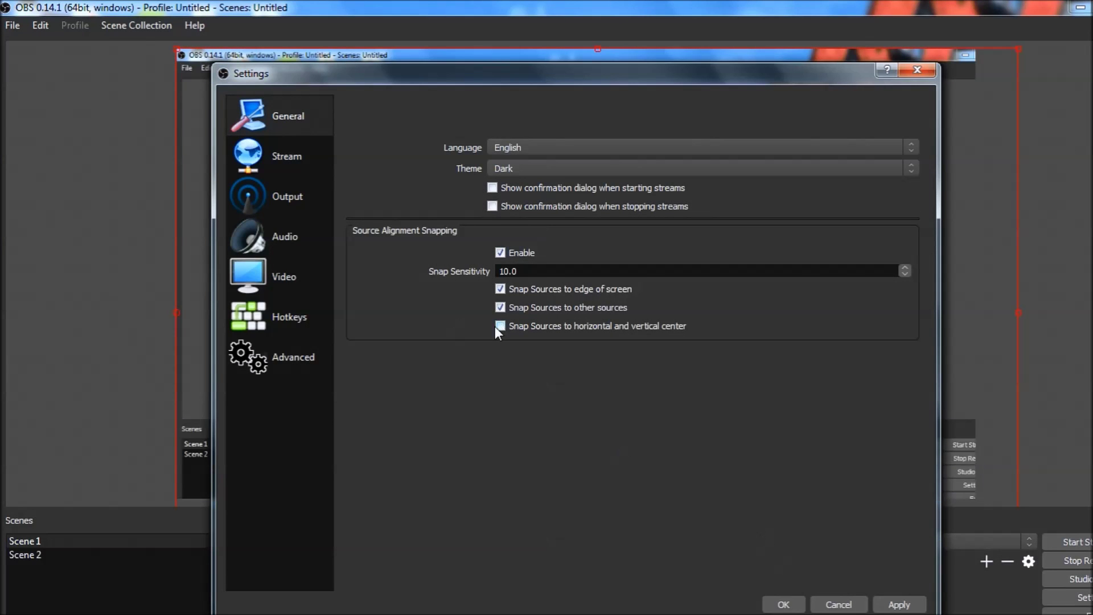
pyautogui.click(256, 193)
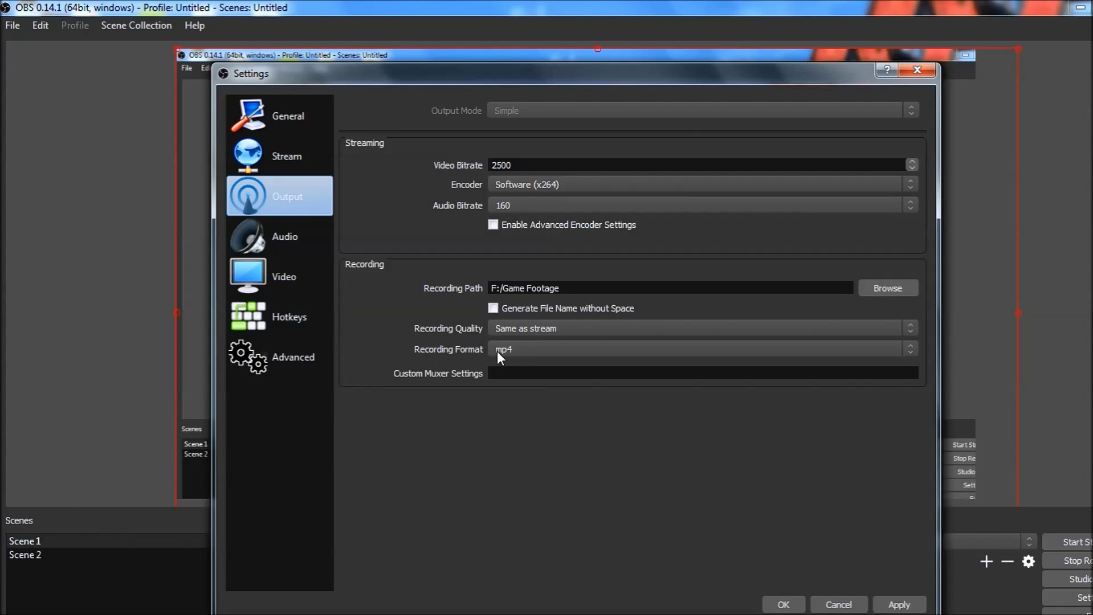
pyautogui.click(899, 605)
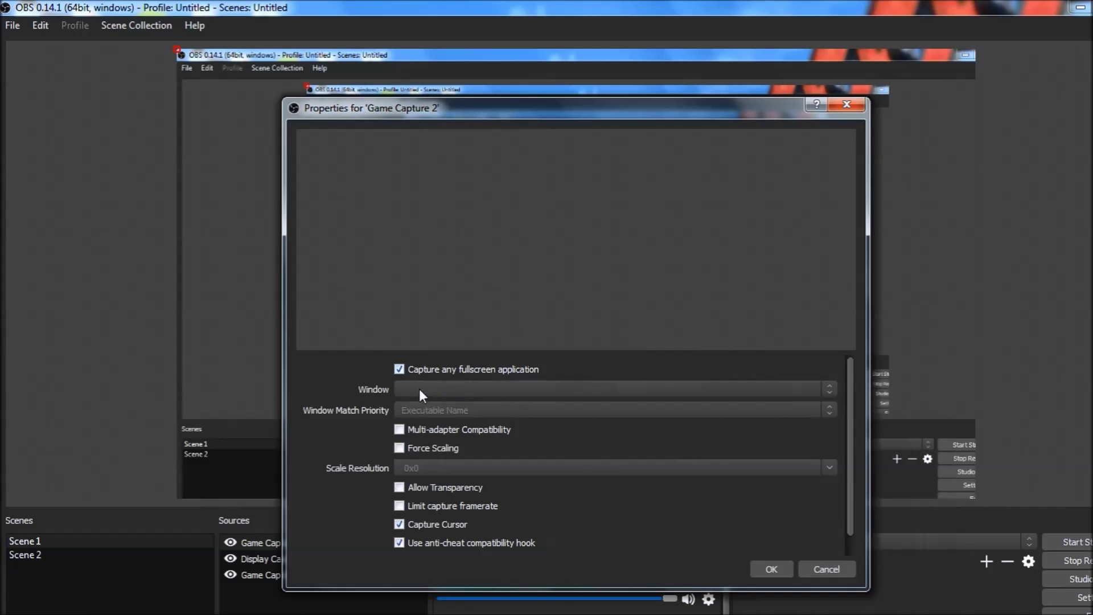
# Turn off 'Capture any fullscreen application' in Game Capture 2 and bring up the Steam window.
pyautogui.click(398, 369)
pyautogui.click(184, 582)
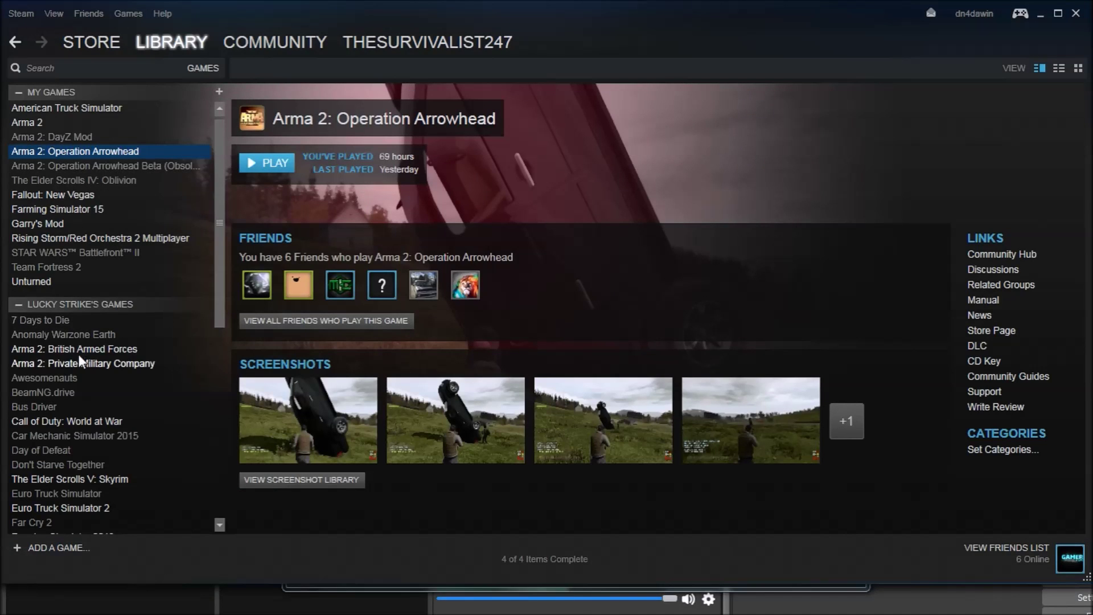
# Open American Truck Simulator in the Steam library, then return to the Game Capture 2 properties.
pyautogui.scroll(-8, 79, 336)
pyautogui.scroll(8, 99, 310)
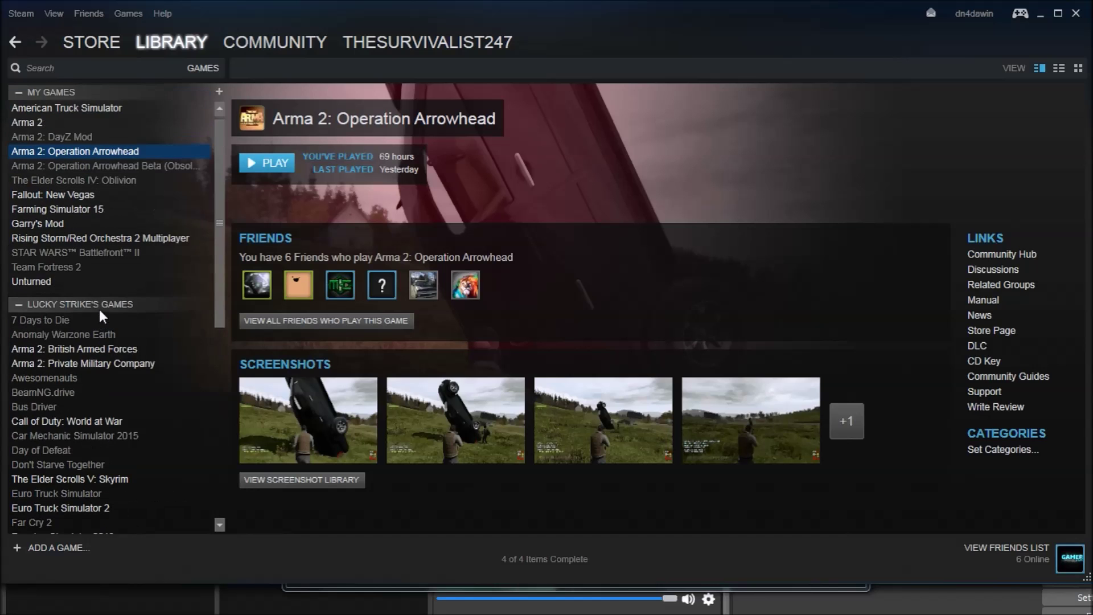
pyautogui.click(69, 108)
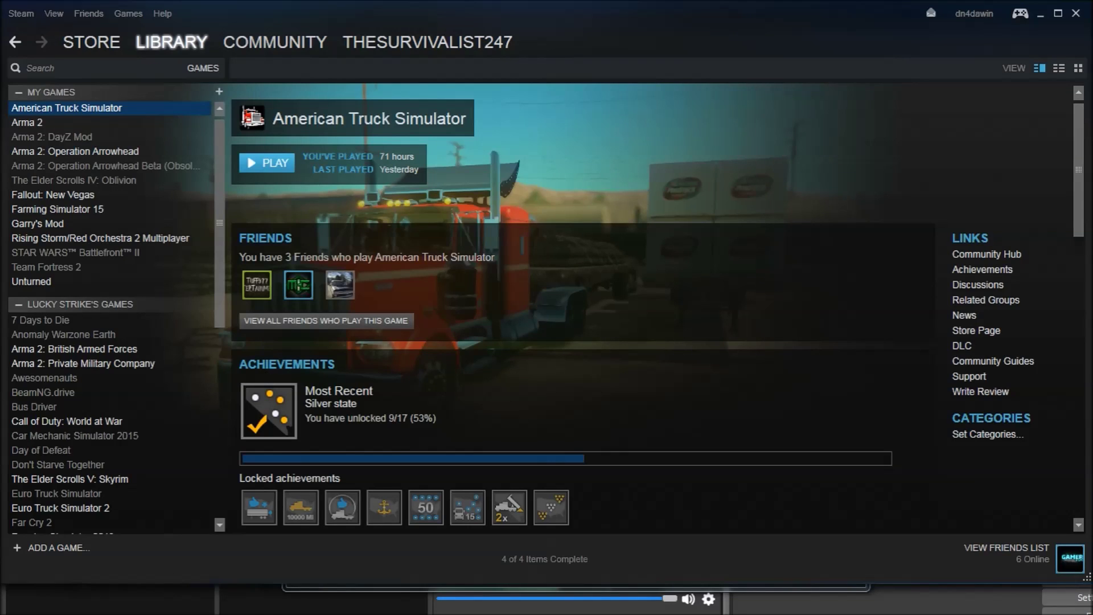
pyautogui.hotkey('alt', 'Tab')
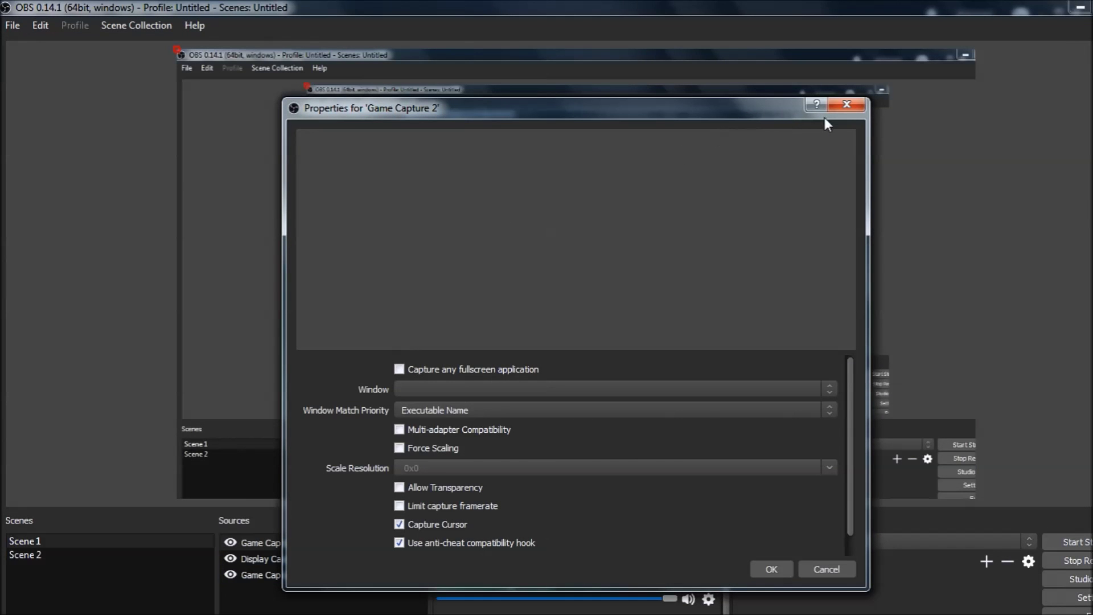